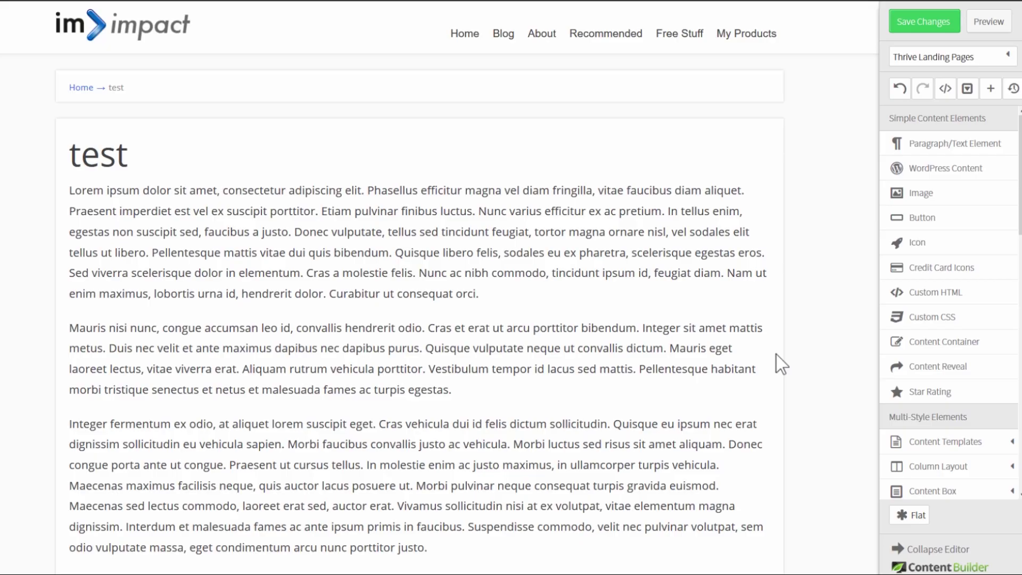
left_click(328, 234)
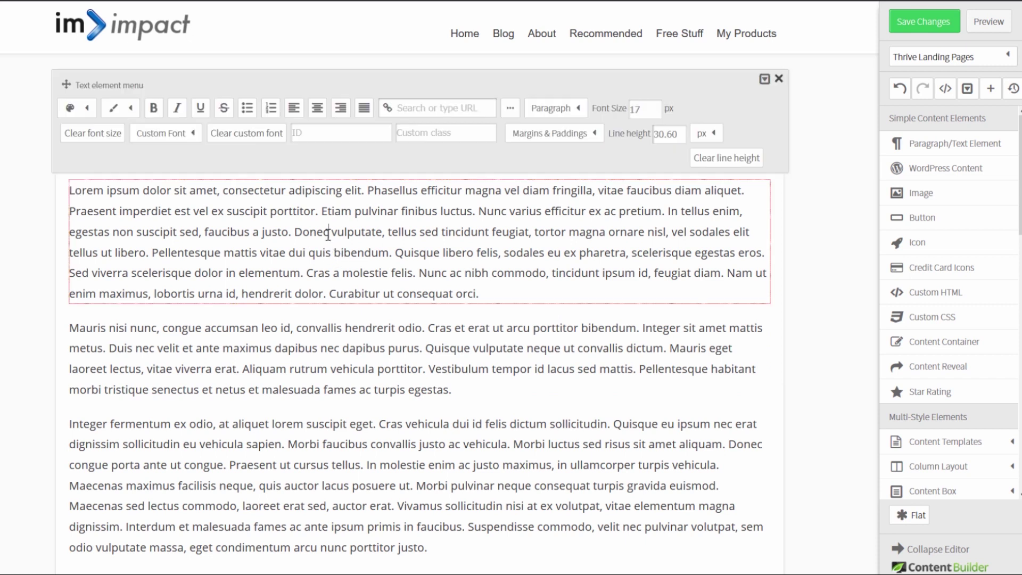
left_click_drag(296, 233, 385, 241)
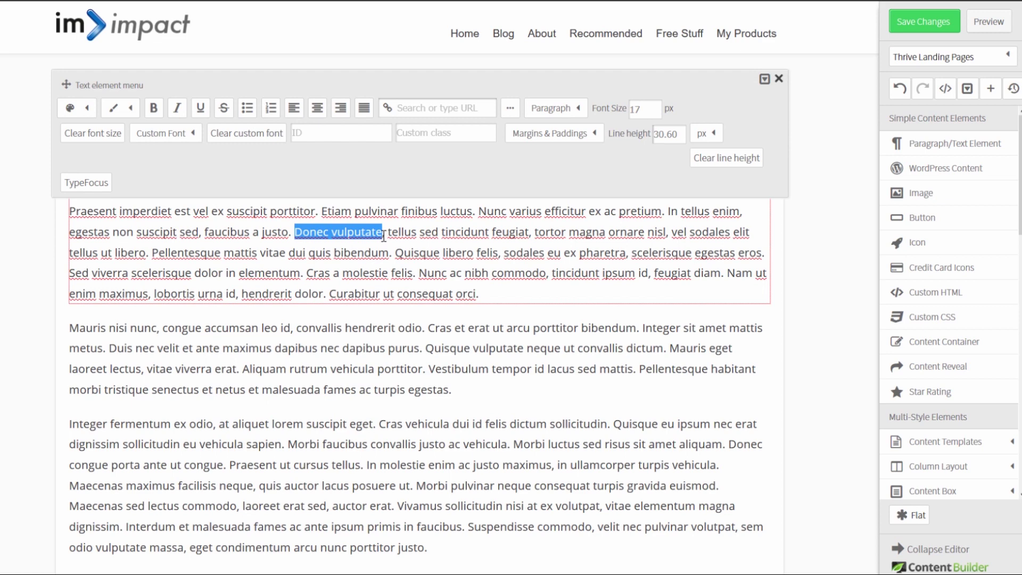
left_click(413, 105)
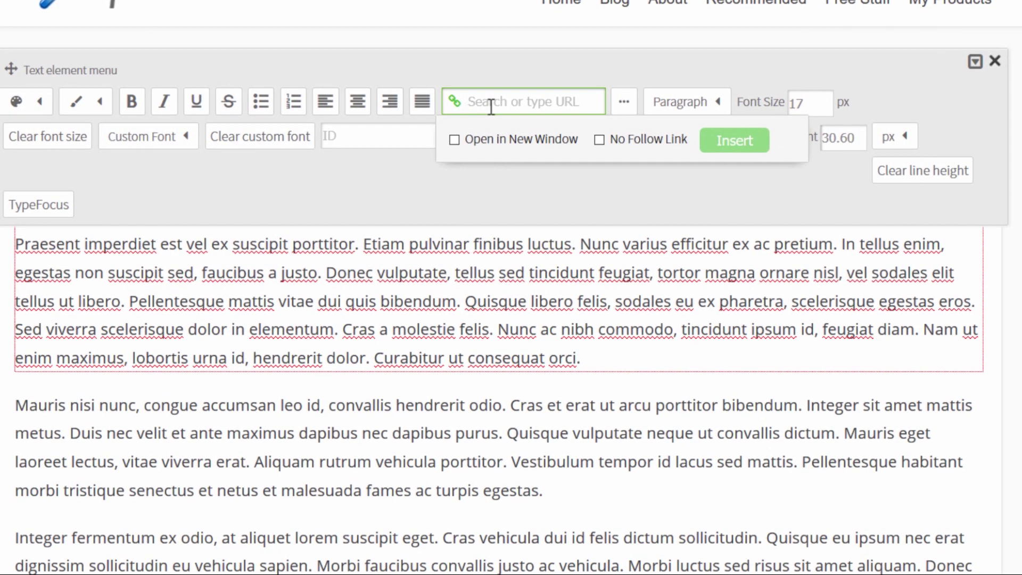
type("http://")
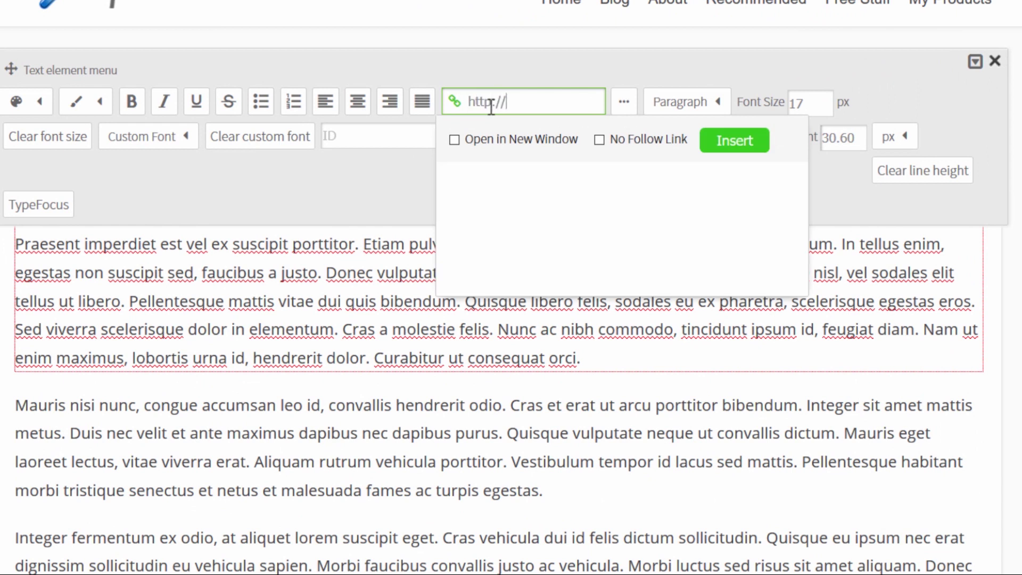
type("mysite.com/")
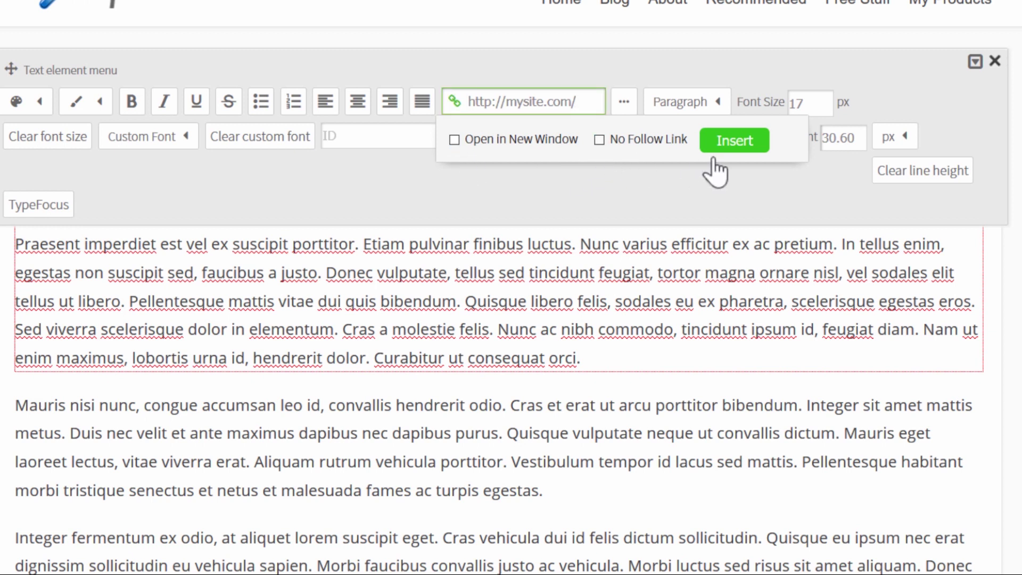
left_click(746, 142)
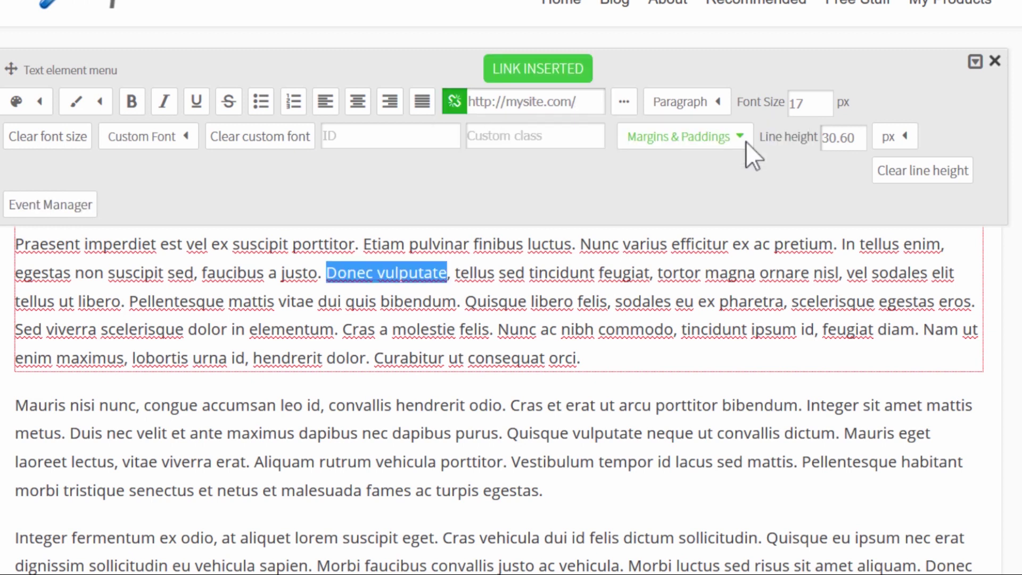
Remove the hyperlink from 'Donec vulputate' so it is plain text again
left_click(612, 424)
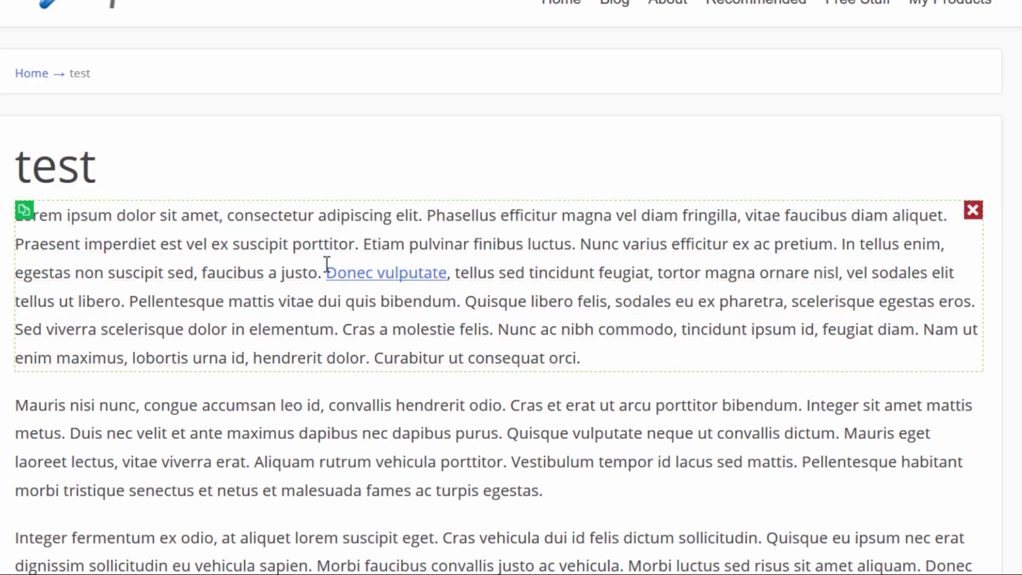
left_click(384, 282)
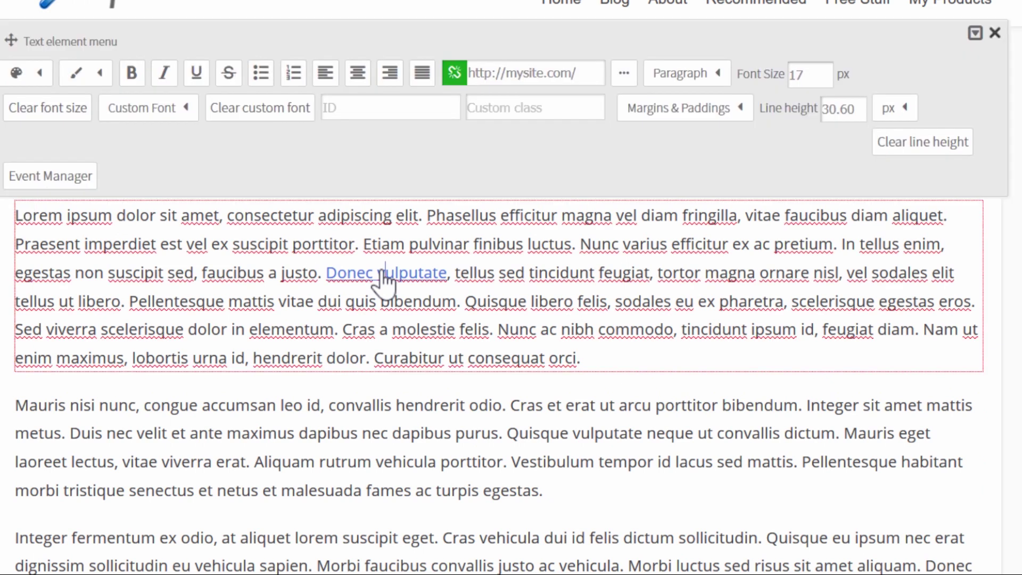
left_click(456, 73)
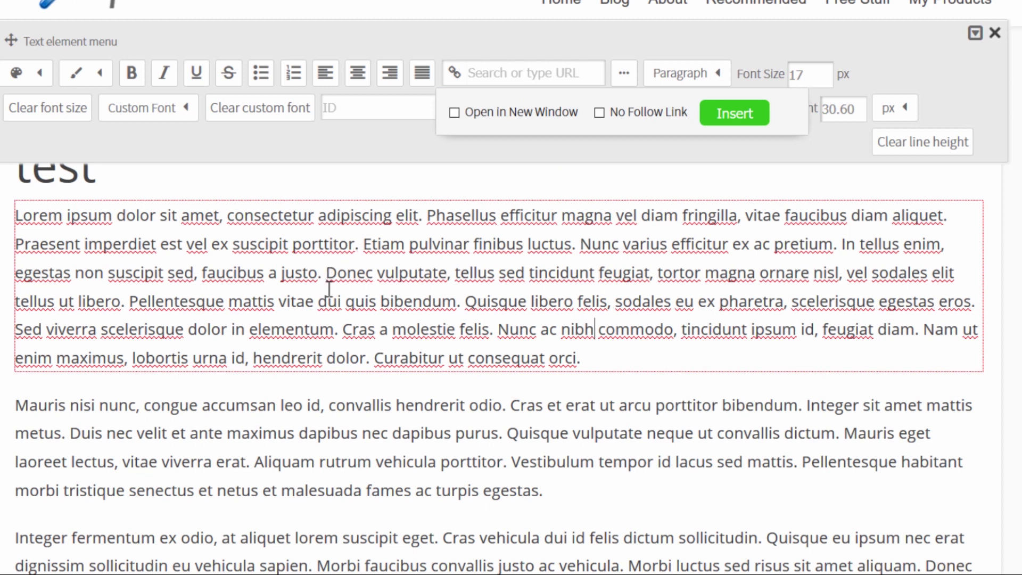
Search 'minimum' and link 'Quisque libero' to the IMP#35 minimum Viable Products post
left_click_drag(468, 302, 571, 307)
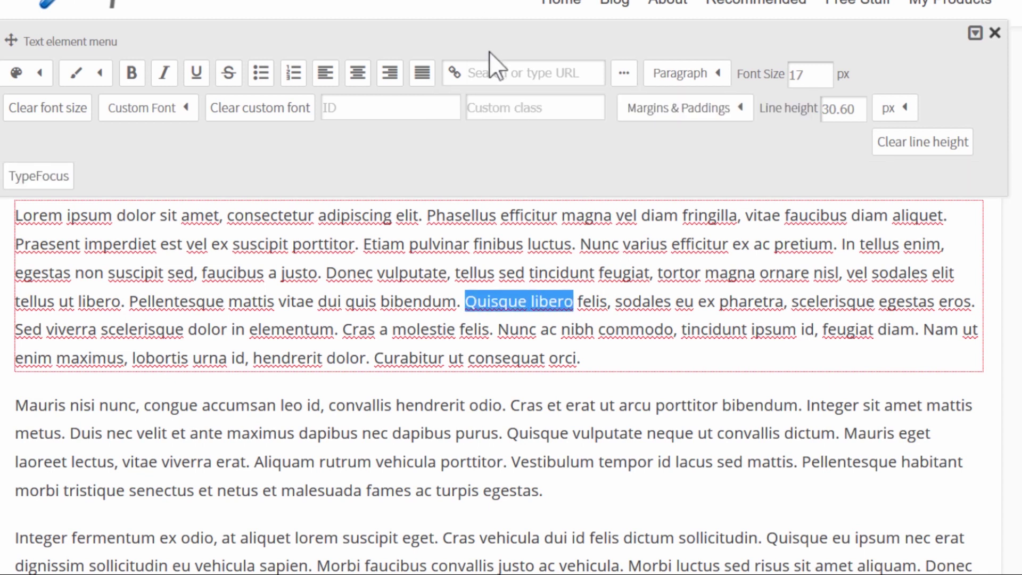
left_click(497, 71)
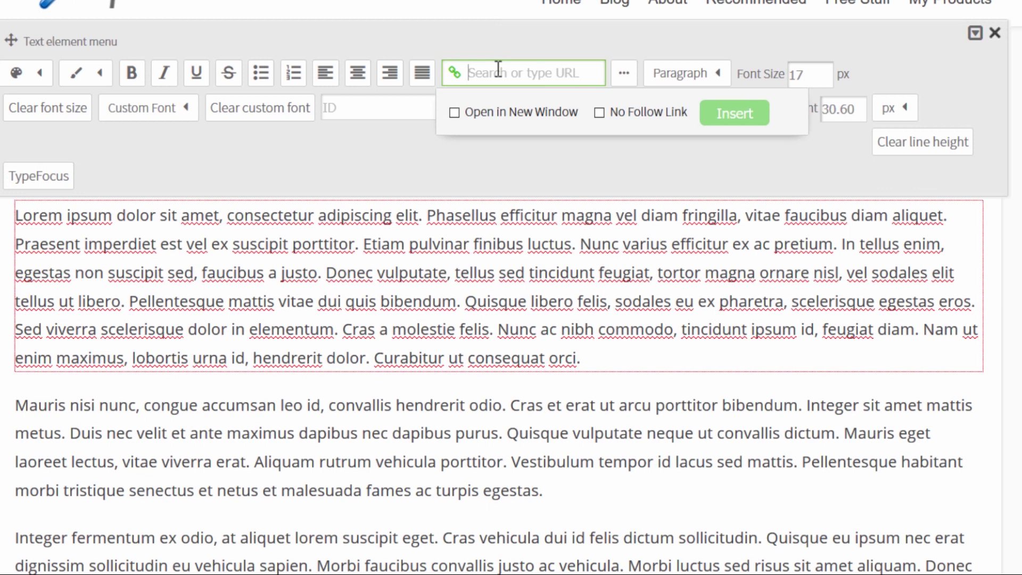
type("minimum")
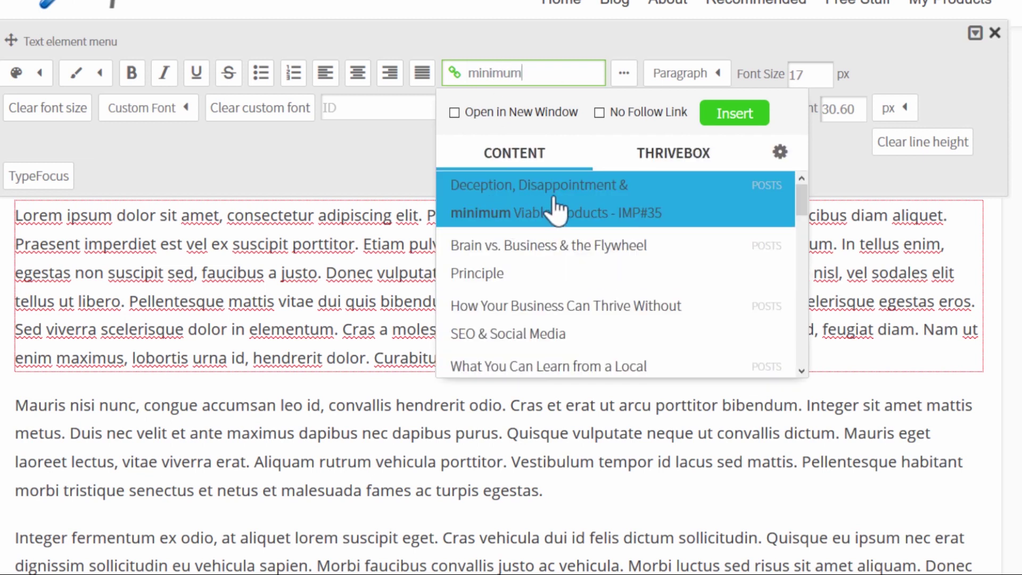
left_click(585, 205)
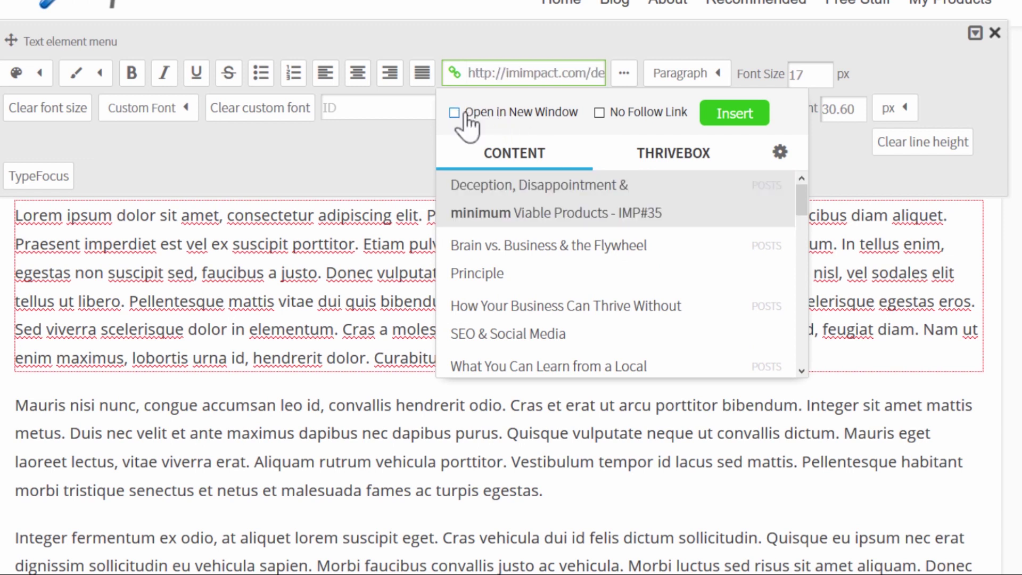
left_click(743, 115)
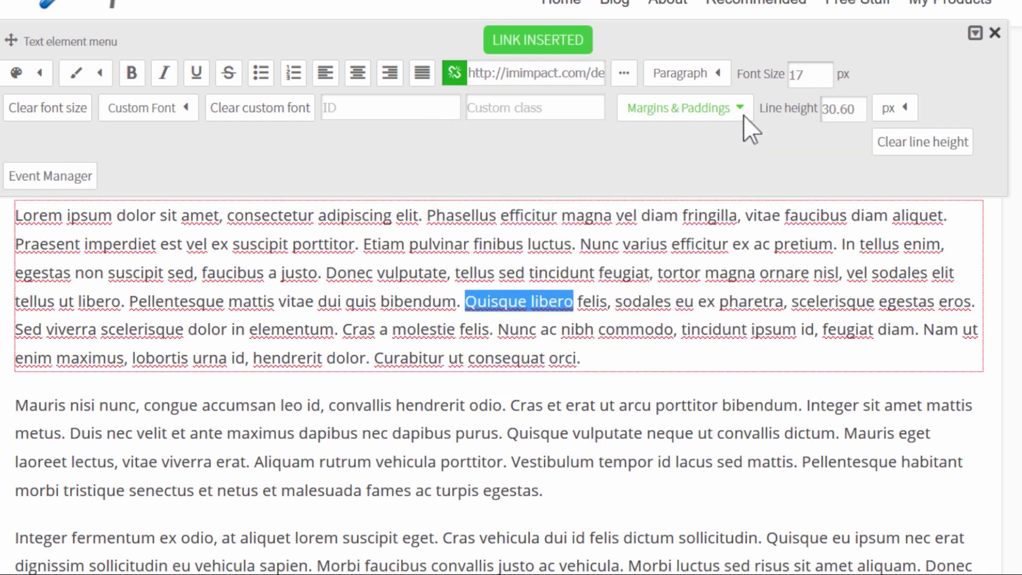
left_click(386, 273)
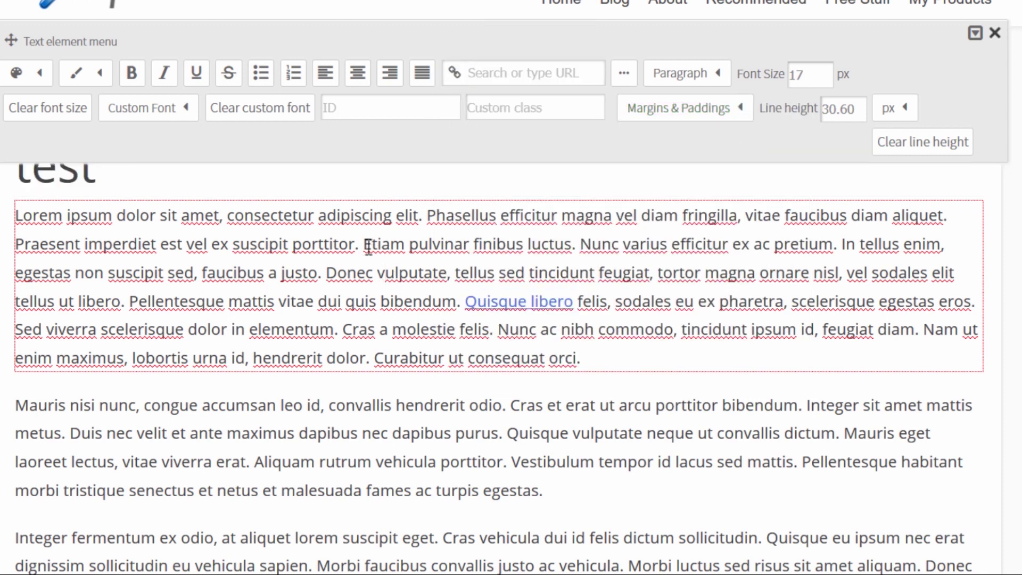
left_click_drag(365, 246, 406, 247)
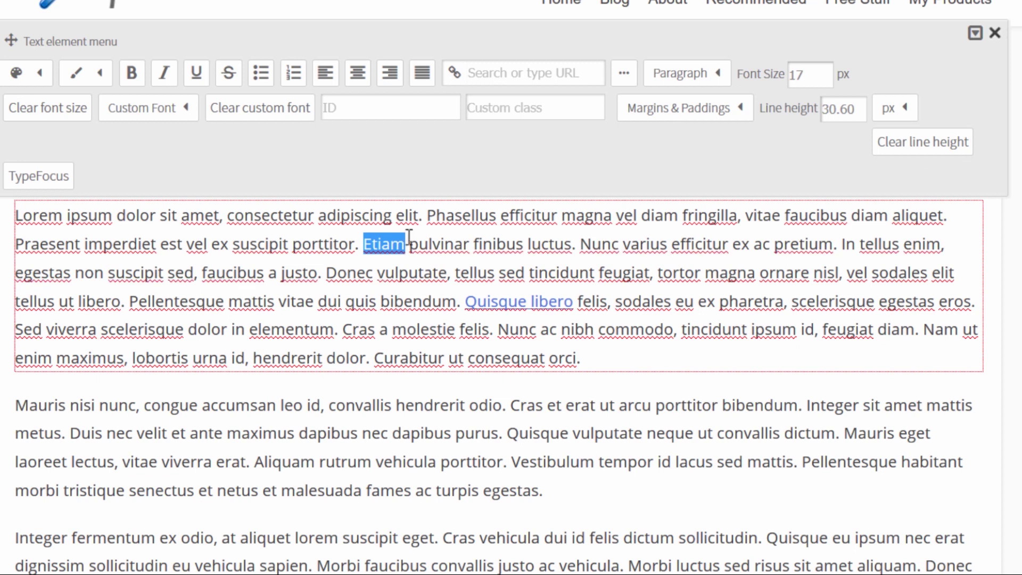
Search the link field for 'blog' to list possible targets for 'Etiam'
left_click(509, 60)
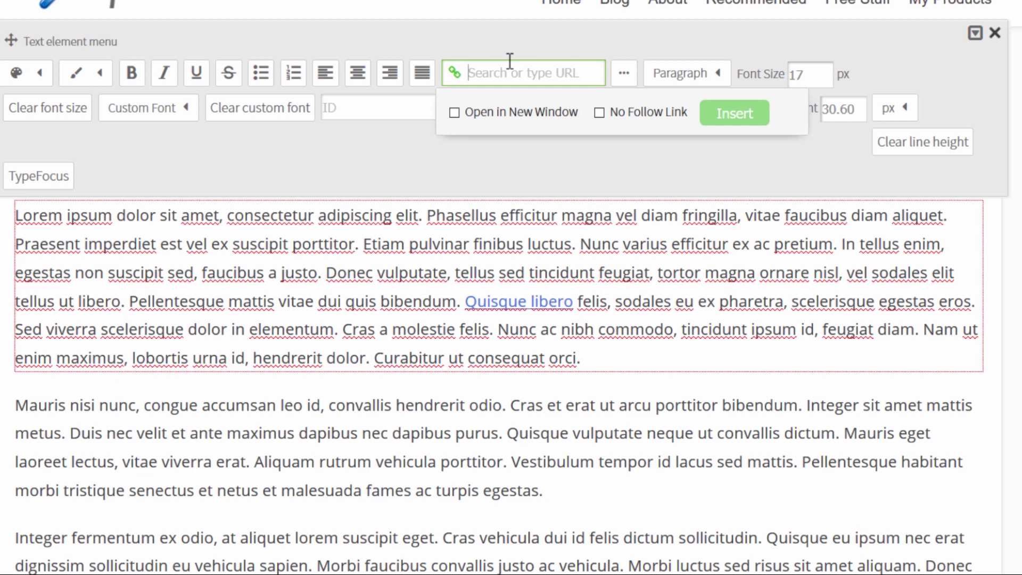
left_click(490, 76)
type("blog")
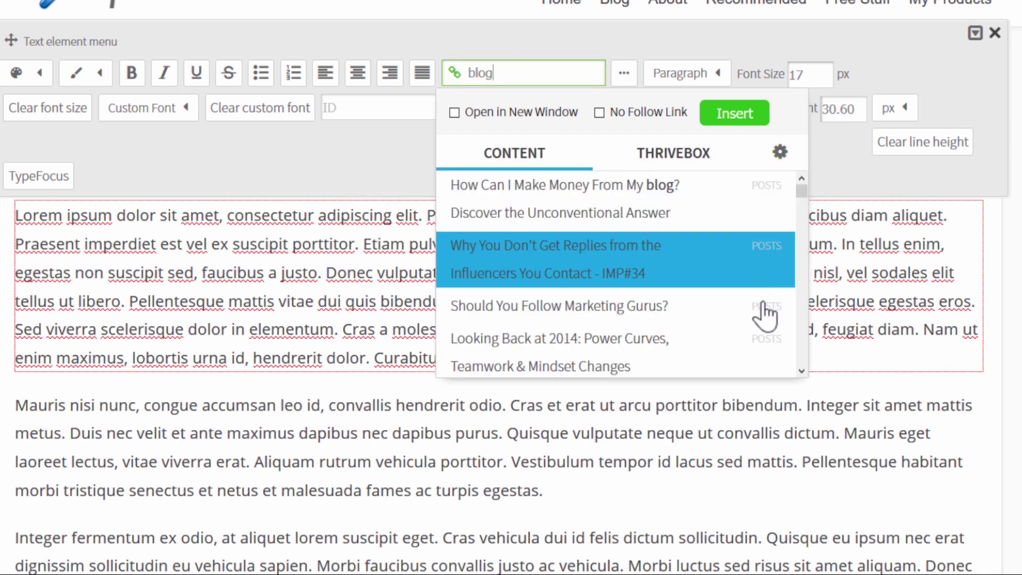
Review the Thrive Hyperlinks Settings for link search results, then close them
left_click(780, 153)
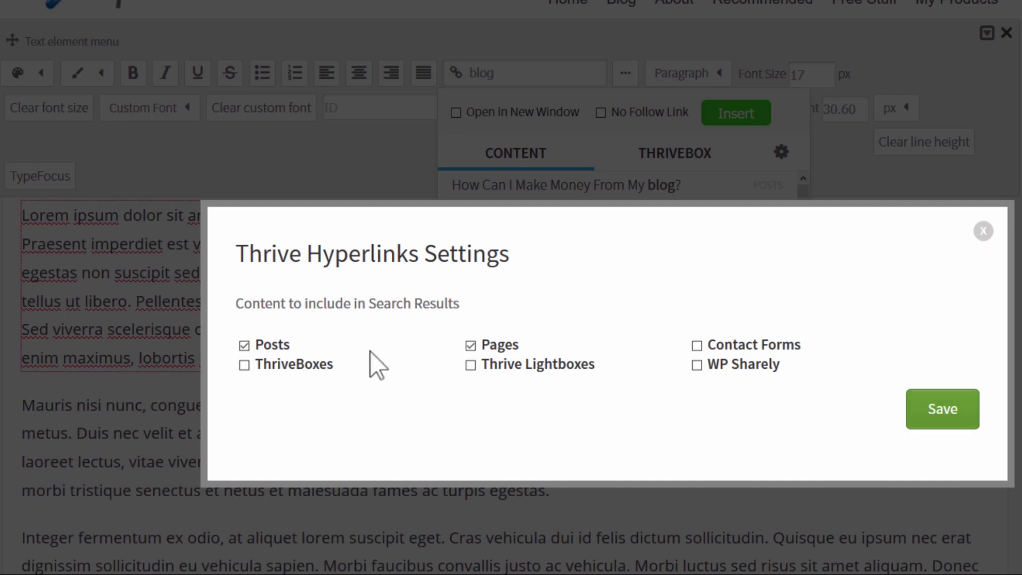
left_click(985, 232)
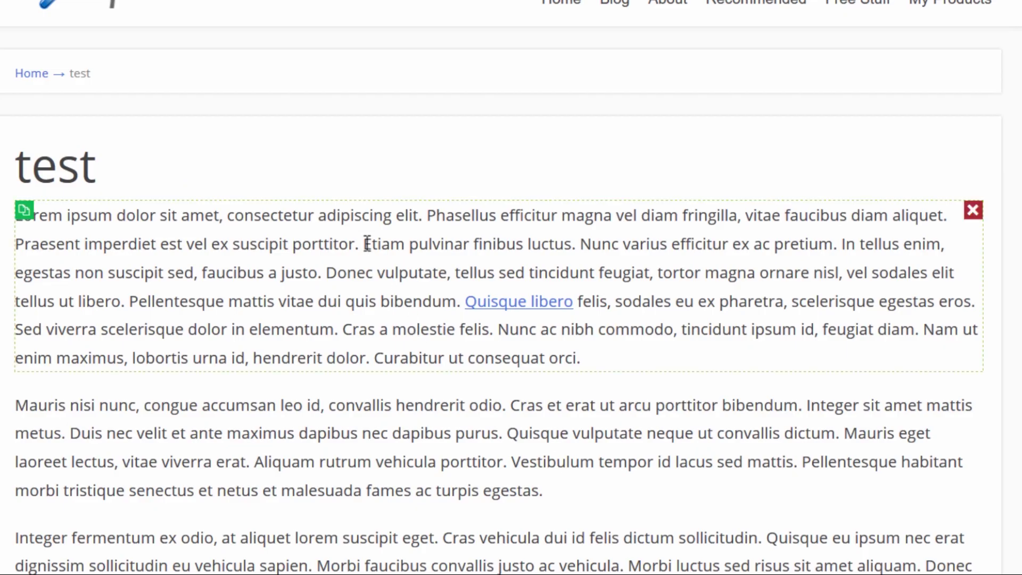
Link 'Etiam pulvinar finibus luctus.' to the 'Build a Better blog' ThriveBox via a 'blog' search
left_click(363, 244)
left_click_drag(364, 244, 582, 244)
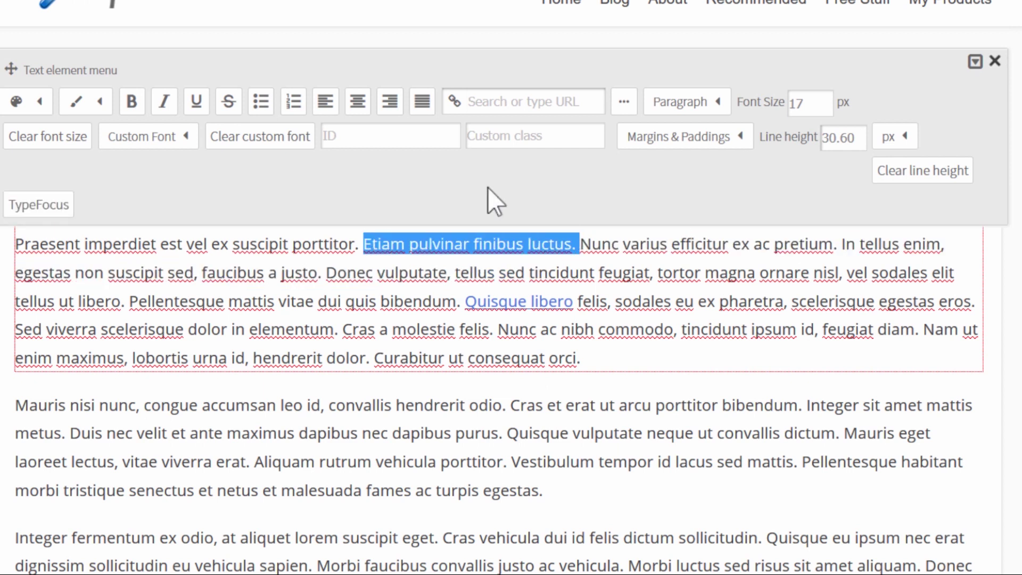
left_click(521, 103)
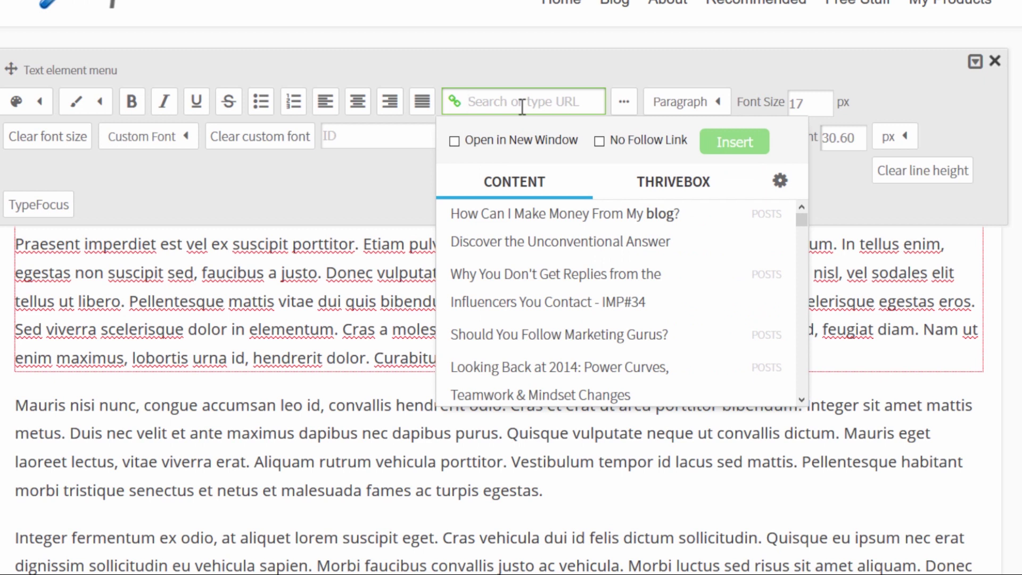
type("blog")
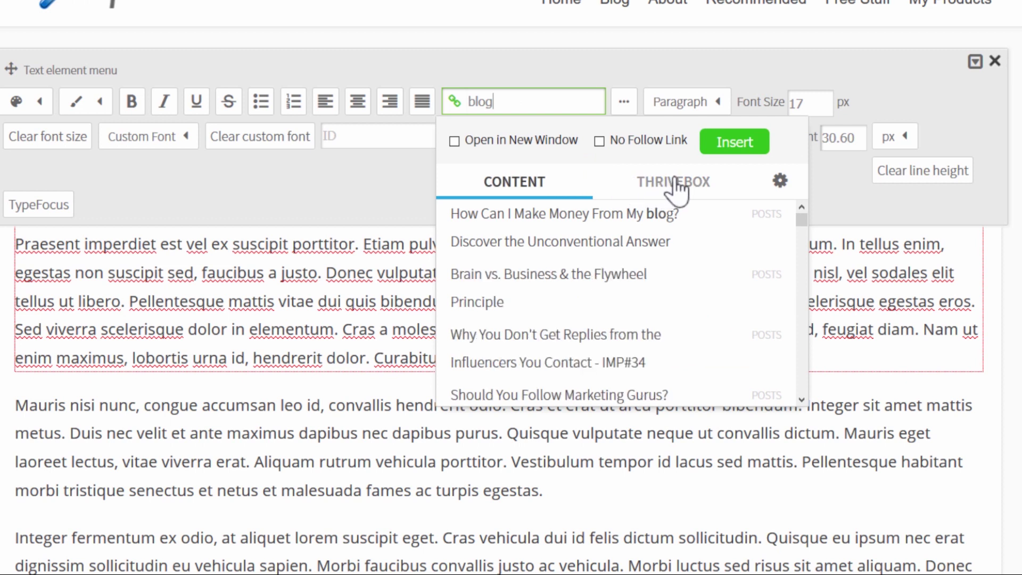
left_click(667, 193)
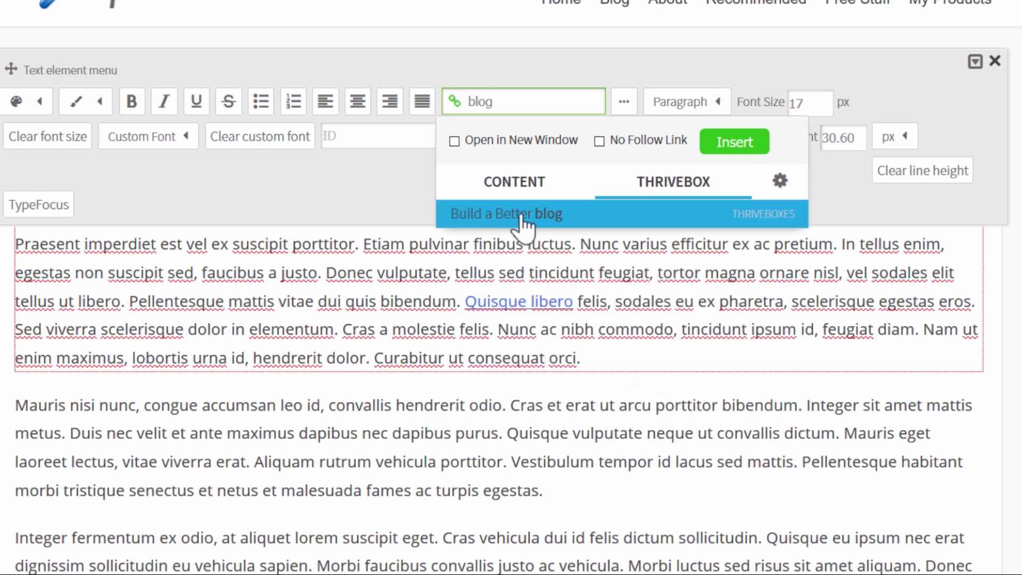
left_click(554, 222)
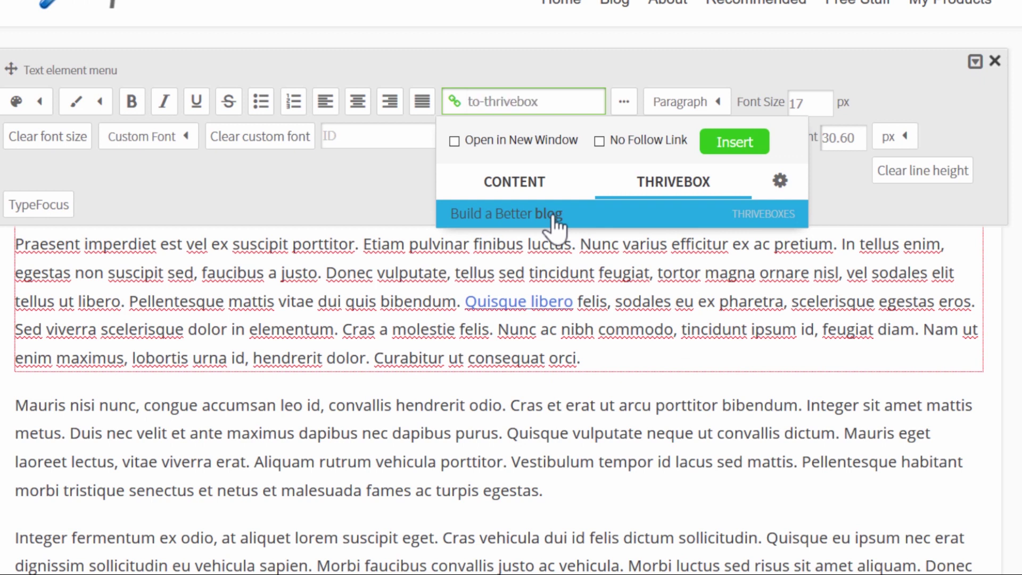
left_click(745, 141)
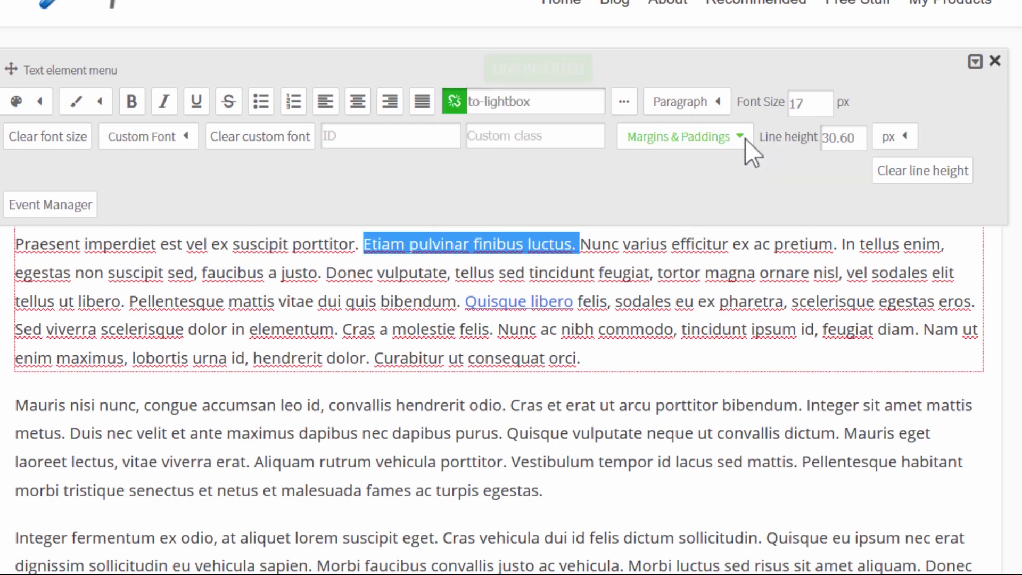
left_click(429, 293)
left_click(450, 408)
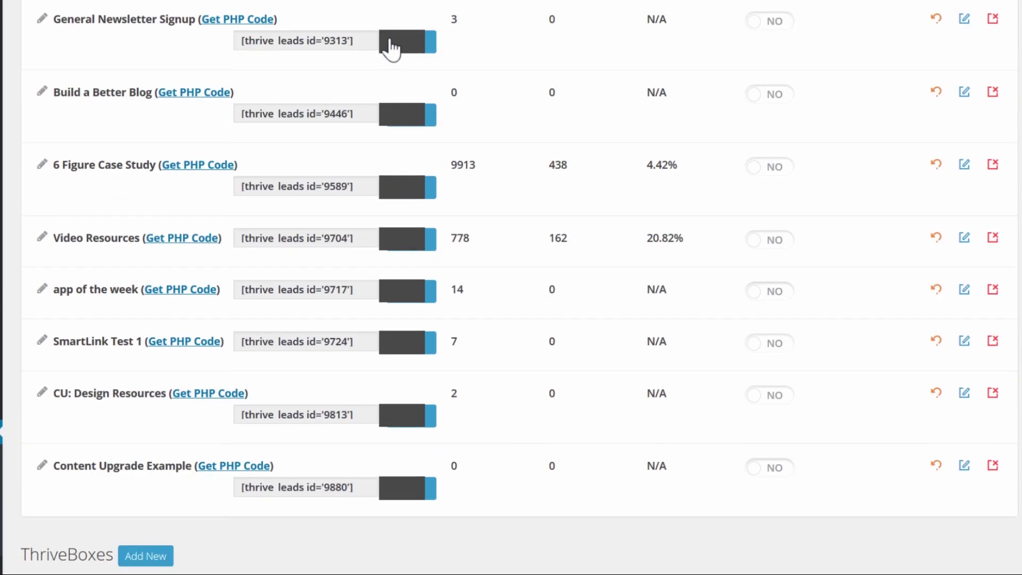
scroll(391, 47, "down", 6)
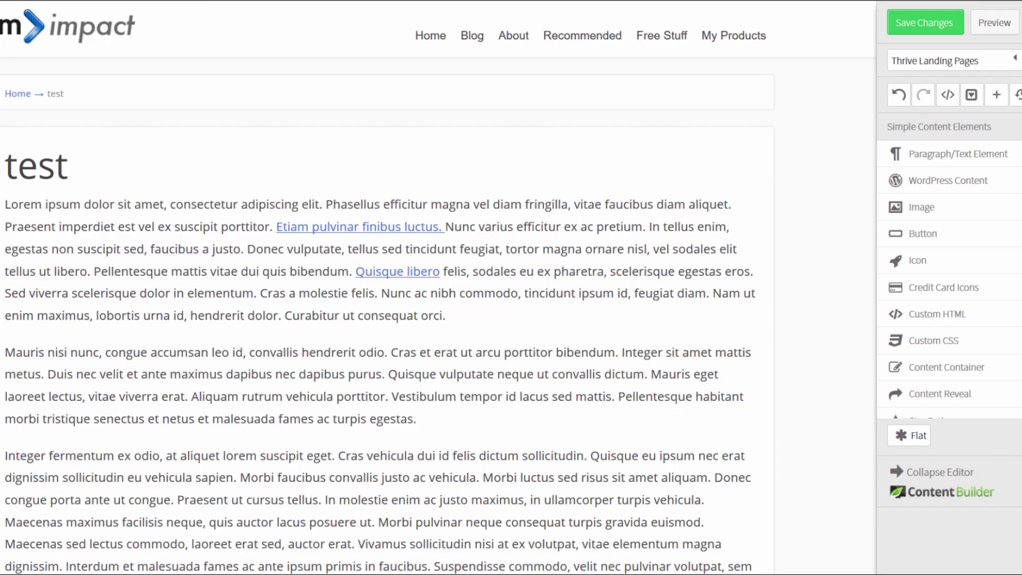
scroll(234, 168, "down", 1)
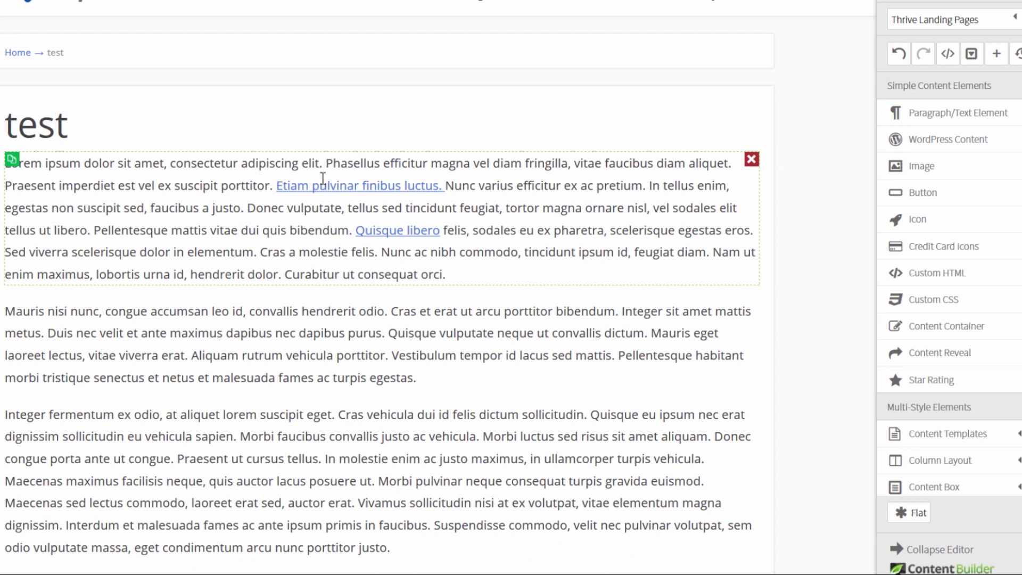
On the live test page, confirm the Etiam link opens the 'Sign Up Below to Start With Lesson 1!' popup
left_click(322, 186)
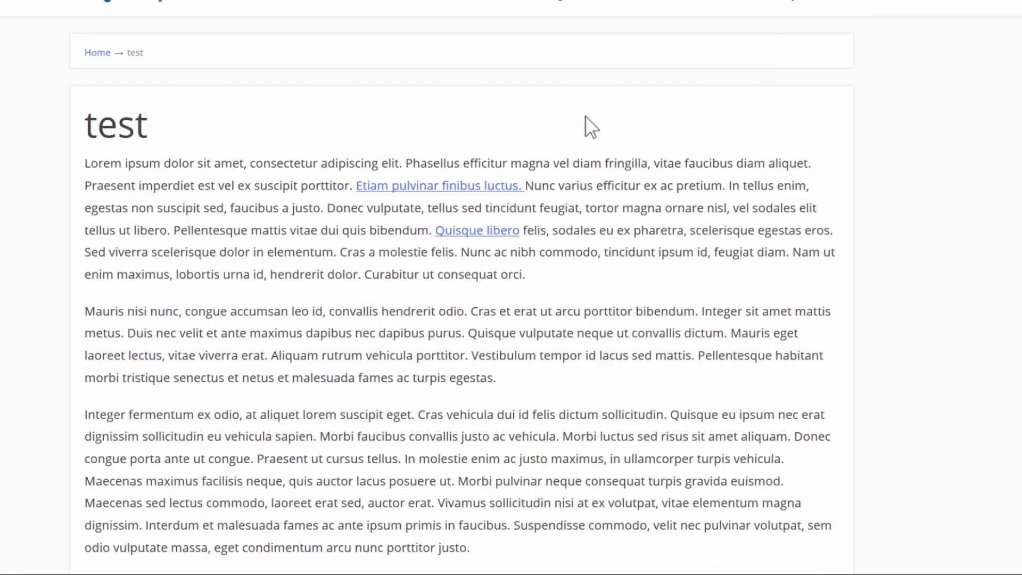
scroll(586, 116, "down", 3)
scroll(479, 112, "up", 1)
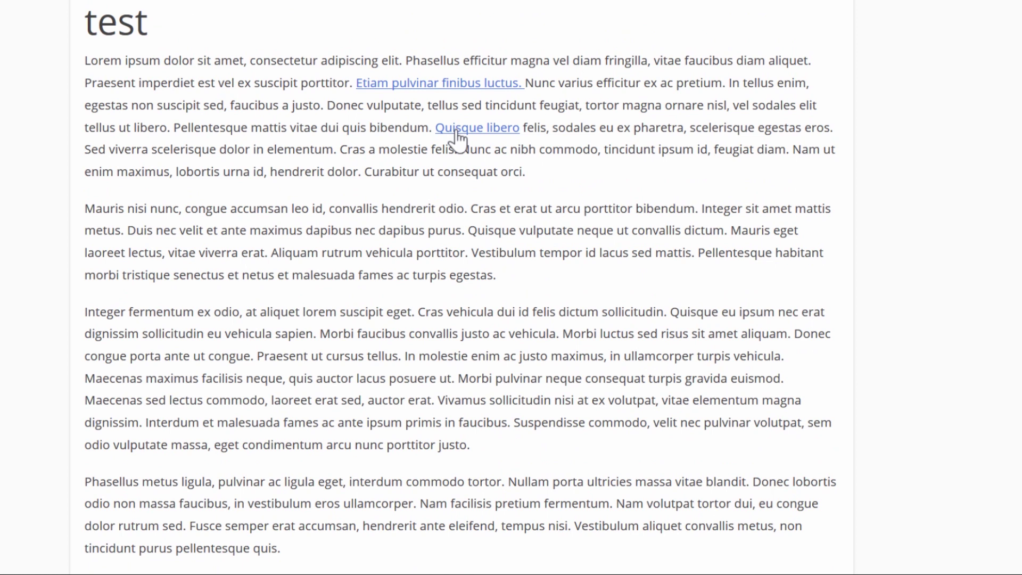
left_click(415, 85)
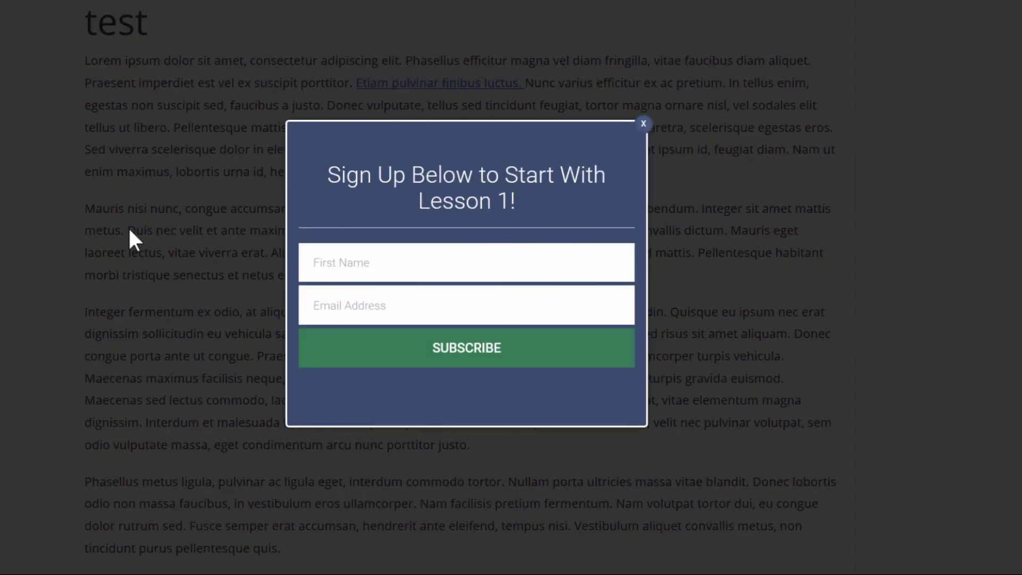